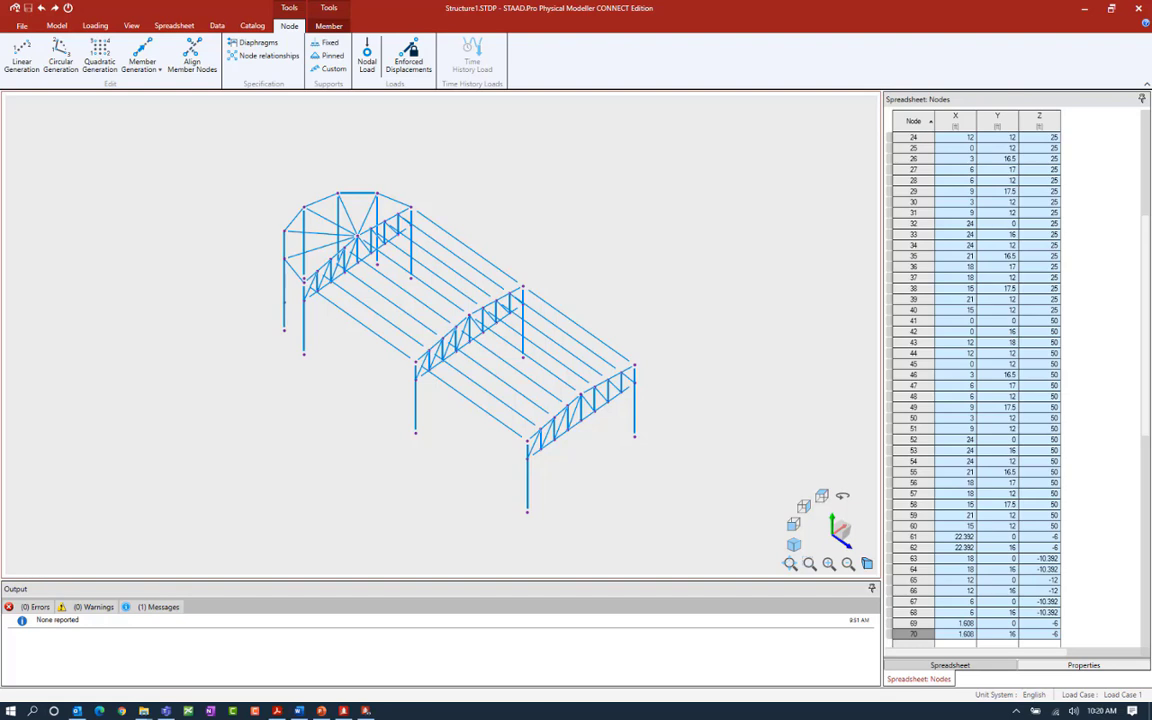
- Switch to the Model ribbon tab for the general model-editing tools
left_click(45, 25)
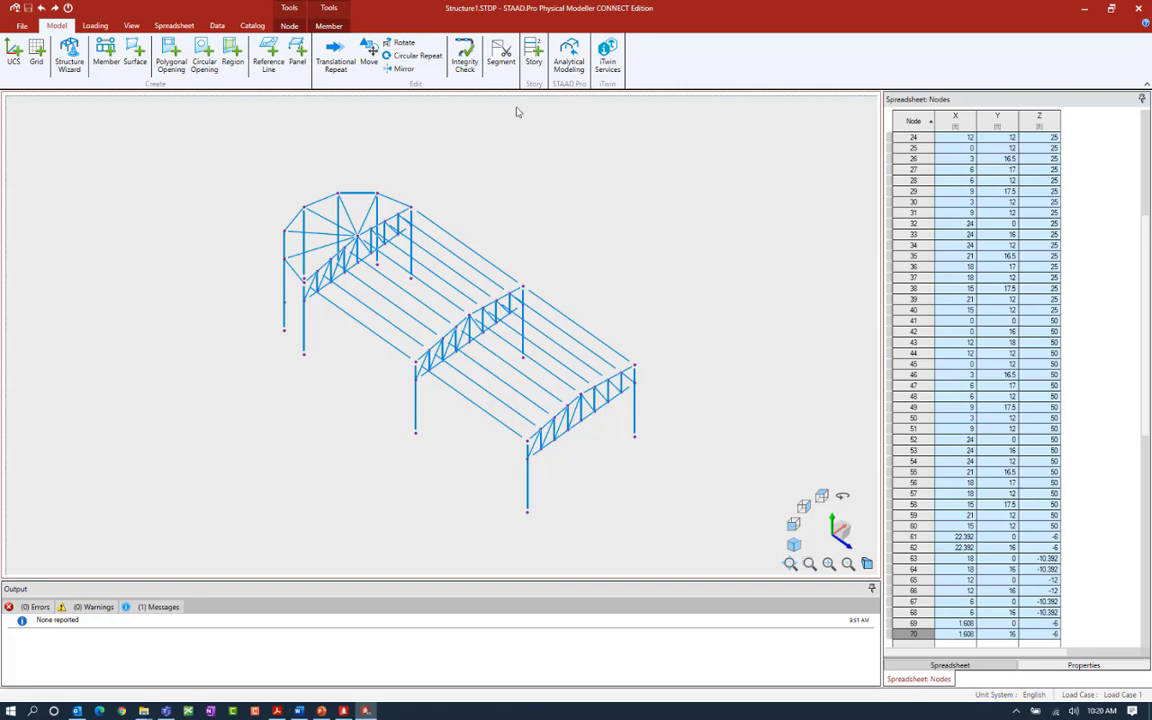
- Validate the frame with all integrity checks selected, getting 0 errors and 0 warnings
left_click(470, 63)
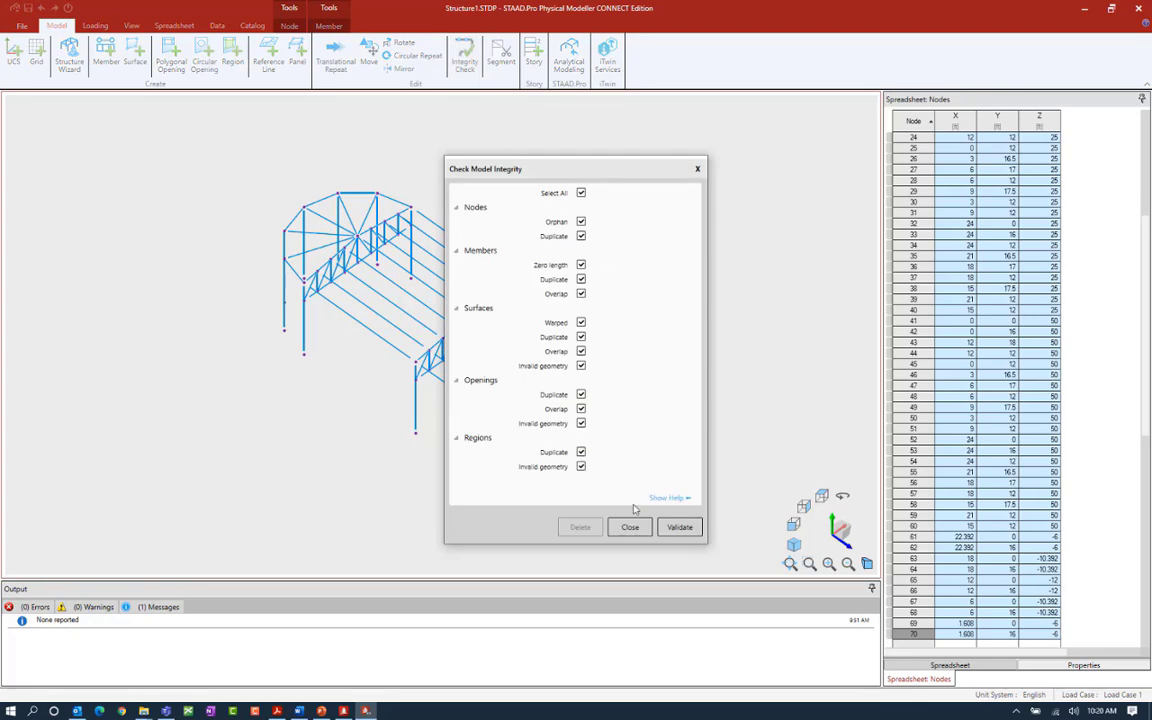
left_click(665, 498)
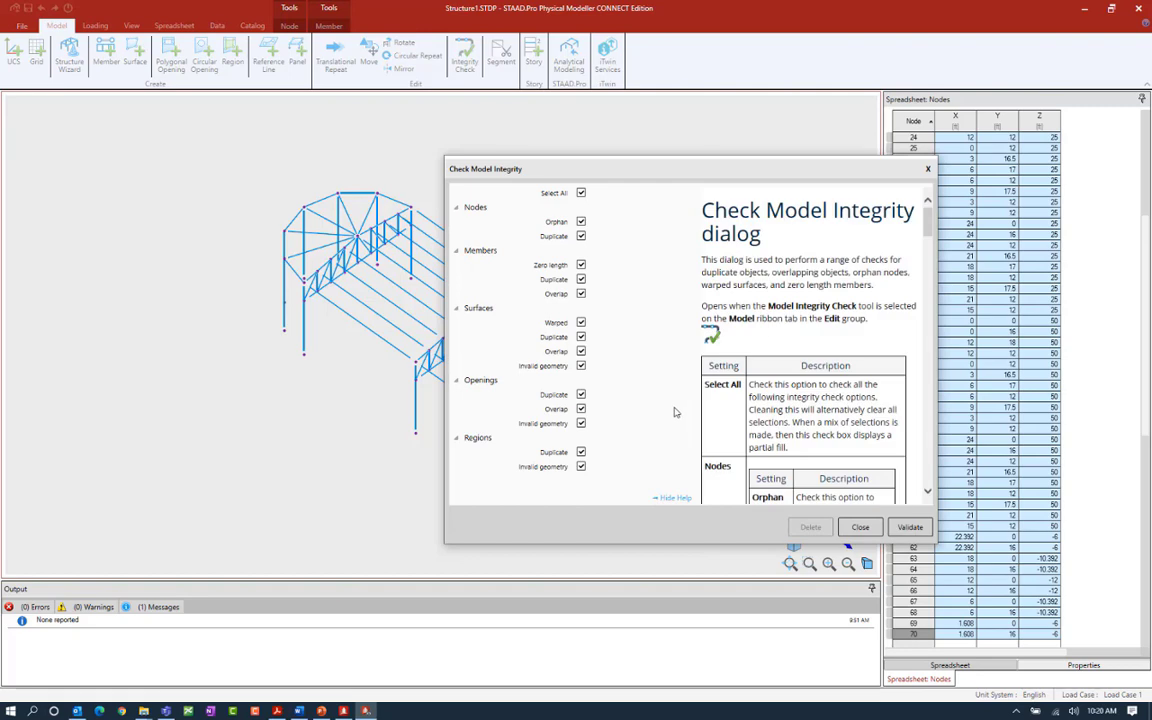
scroll(690, 415, "down", 5)
scroll(742, 424, "up", 2)
scroll(742, 424, "up", 3)
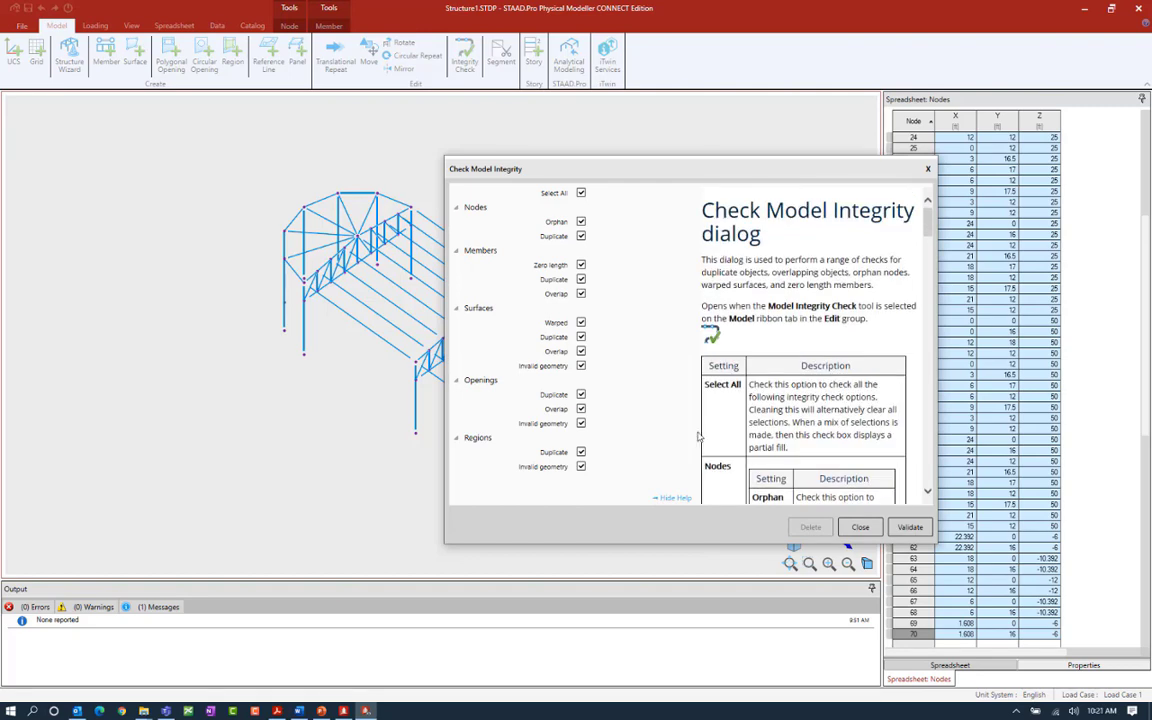
left_click(910, 527)
- Close the Check Model Integrity dialog and switch to the Data ribbon tab
left_click(860, 527)
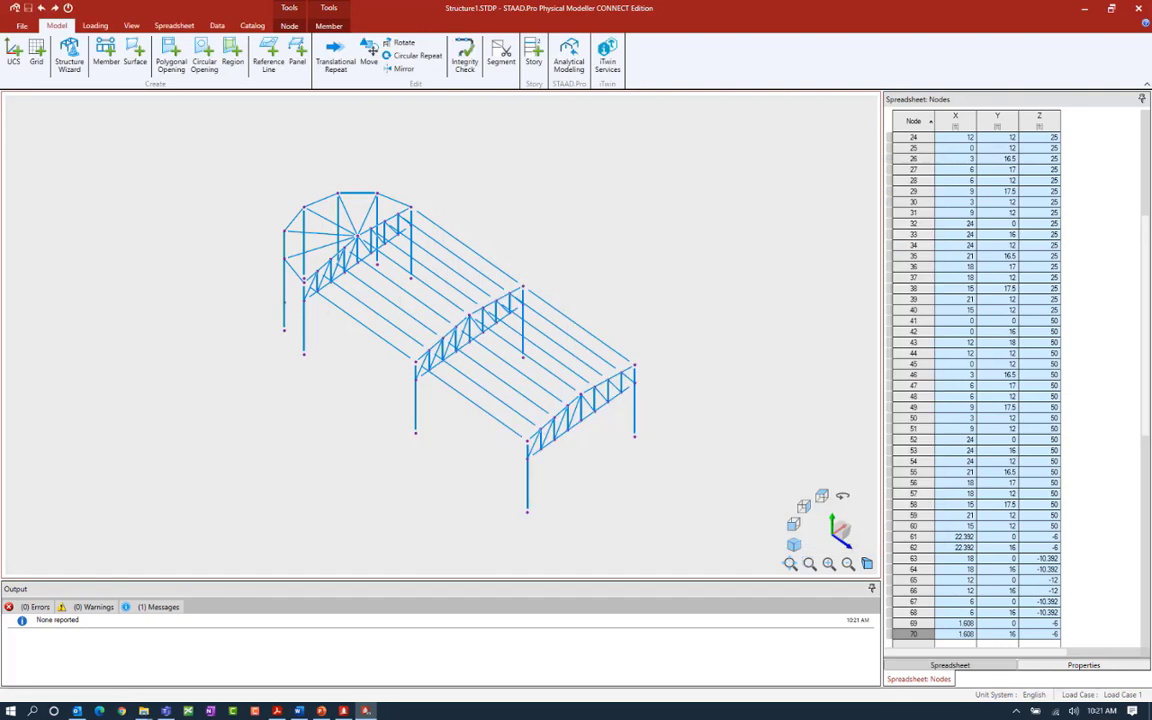
left_click(277, 710)
left_click(217, 25)
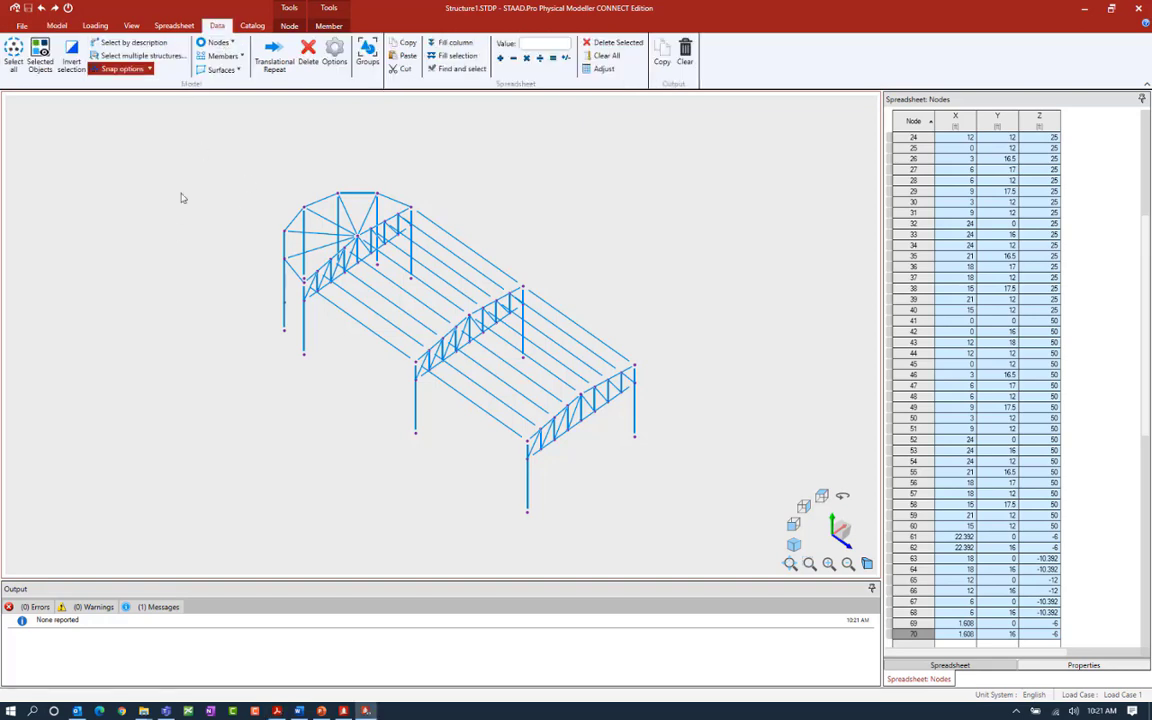
- Review the Options units, then the Analysis model page: quadrangular mesh, 3.333 ft node spacing
left_click(335, 60)
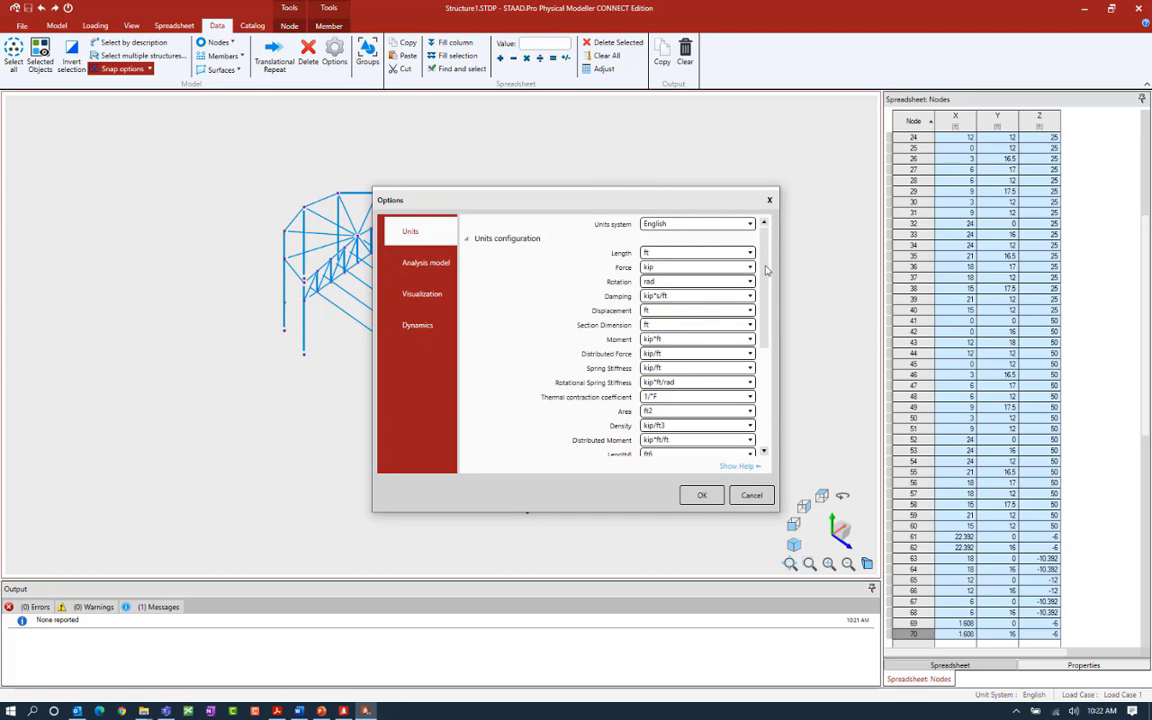
scroll(764, 253, "down", 10)
scroll(766, 224, "up", 8)
scroll(766, 224, "up", 2)
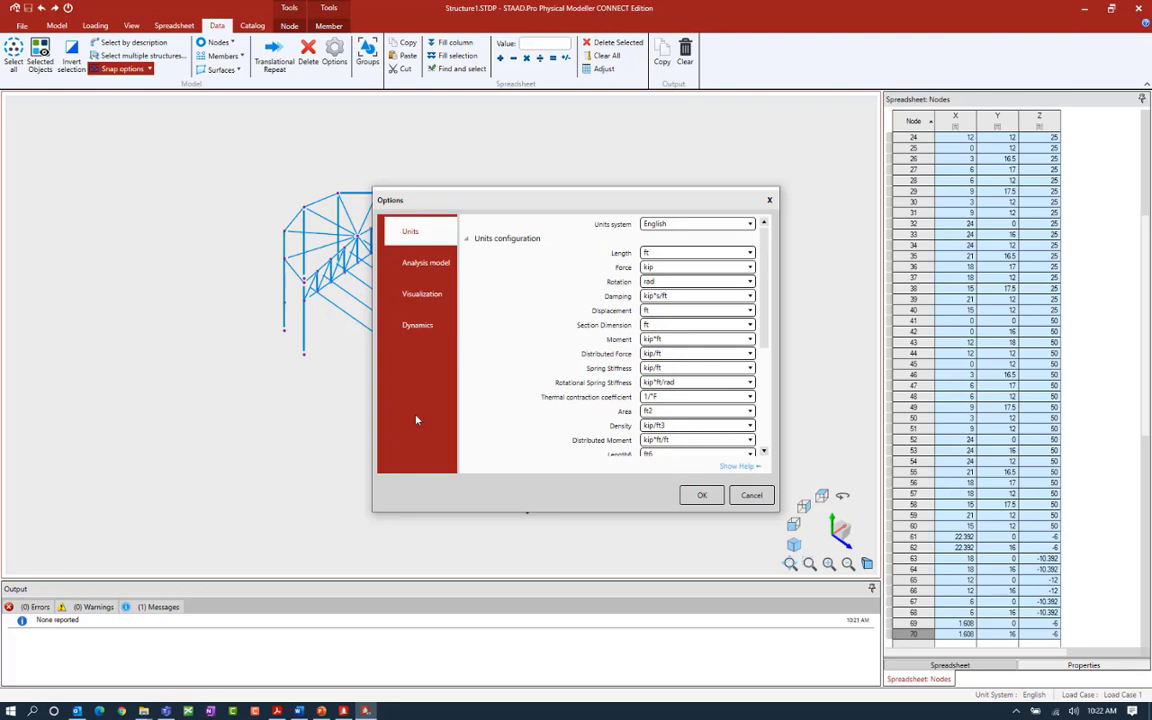
left_click(437, 265)
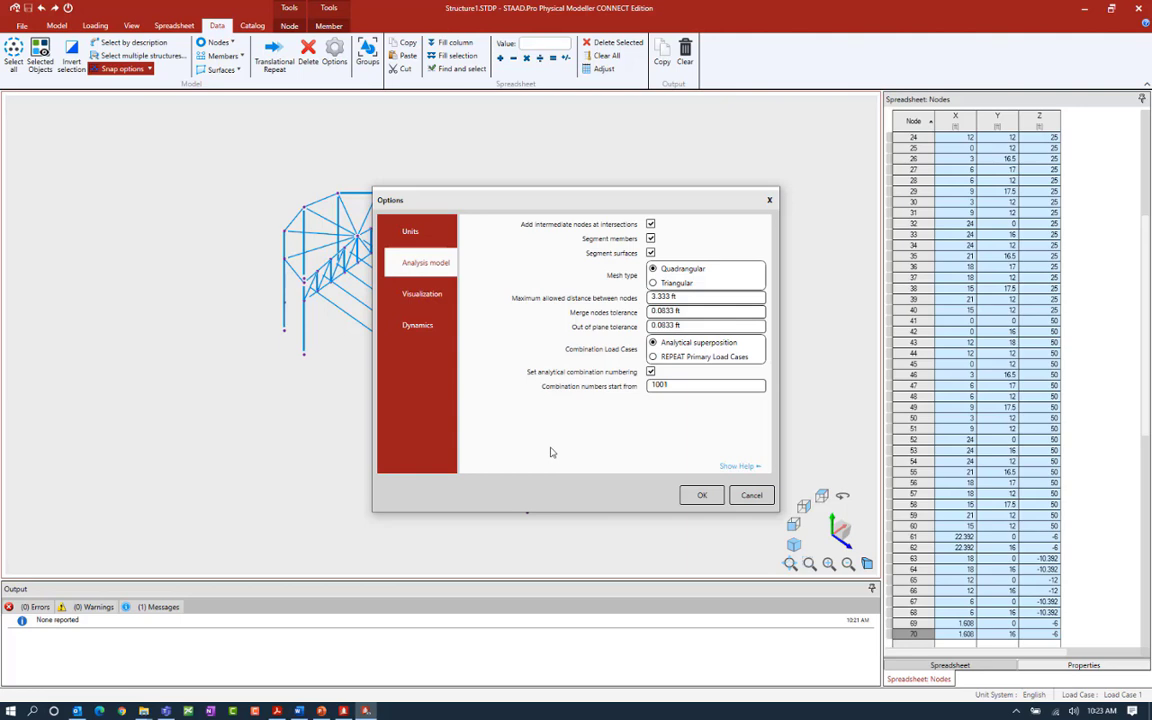
- Accept the Options dialog and switch to the View ribbon tab
left_click(696, 495)
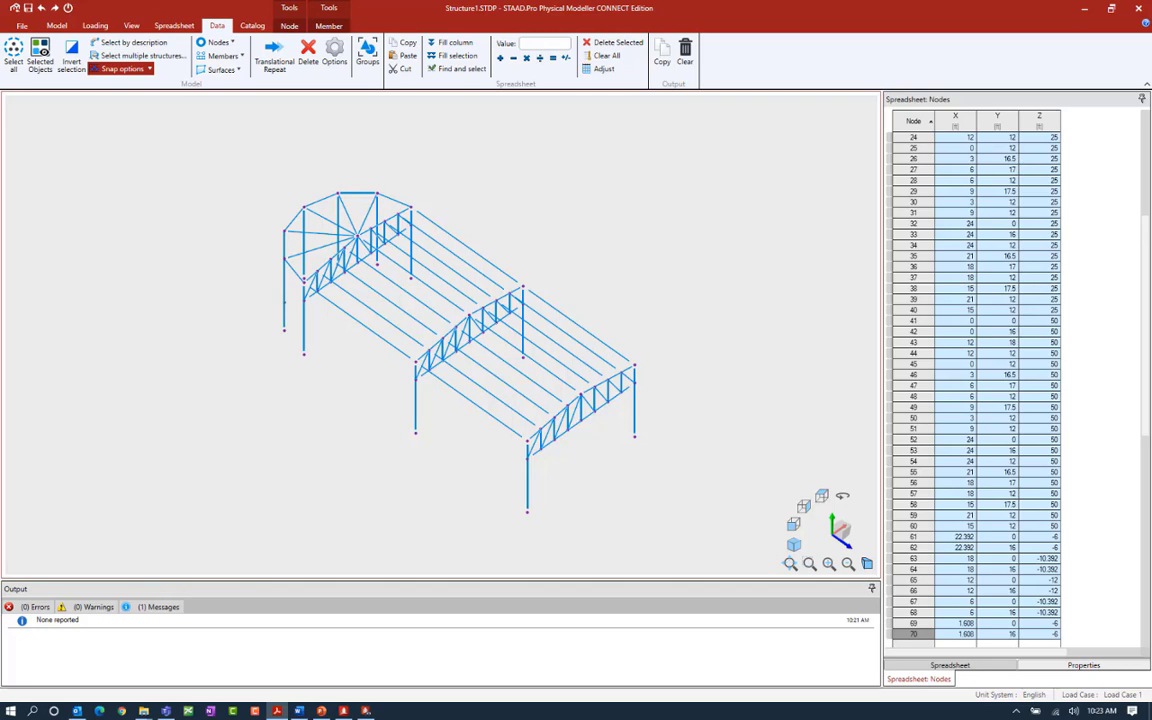
left_click(132, 27)
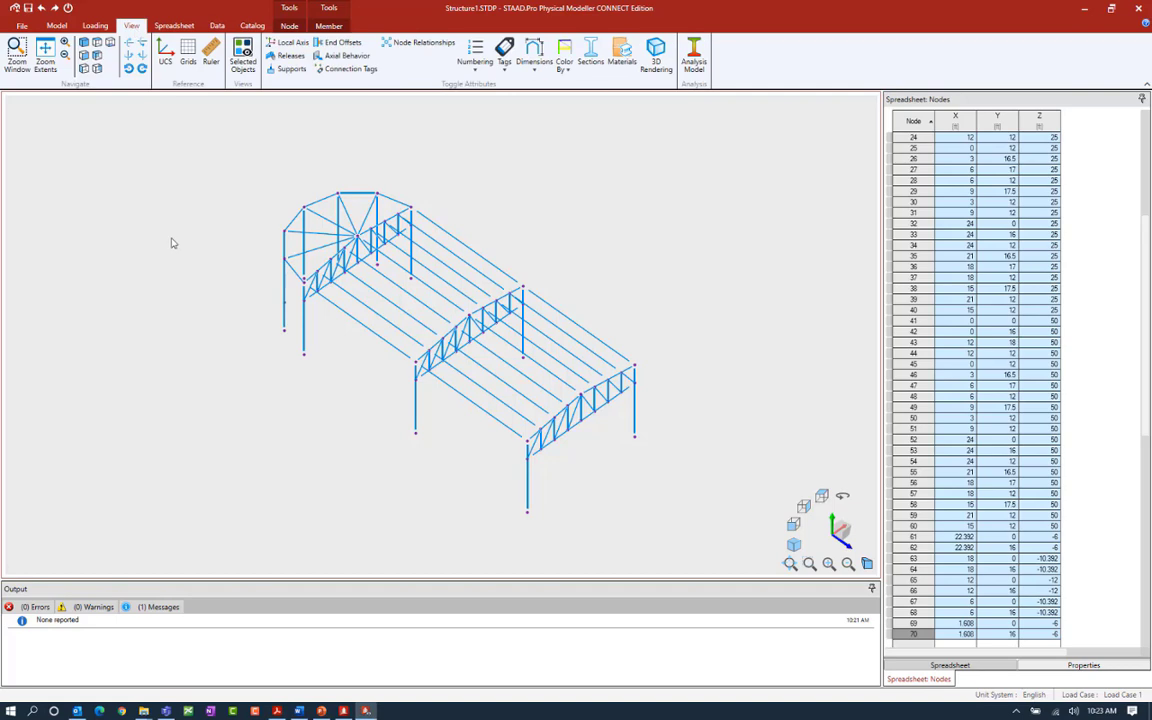
- Display the meshed analysis model in isometric view, then turn the analysis view off
left_click(694, 63)
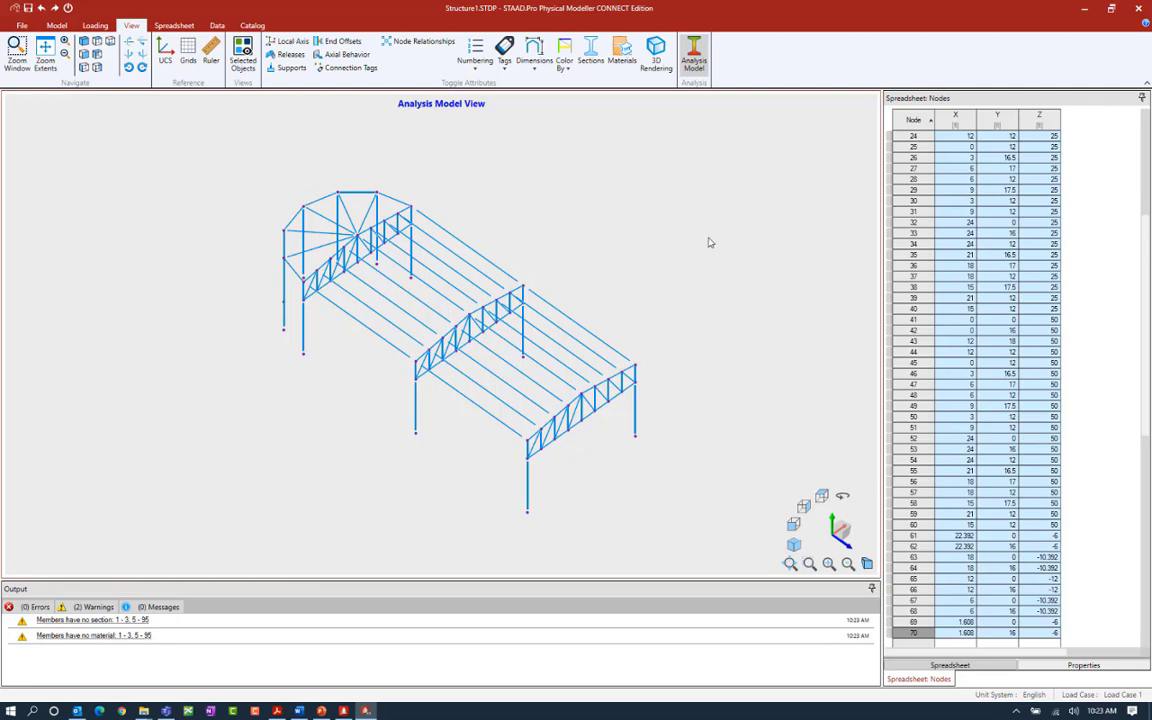
scroll(580, 428, "up", 6)
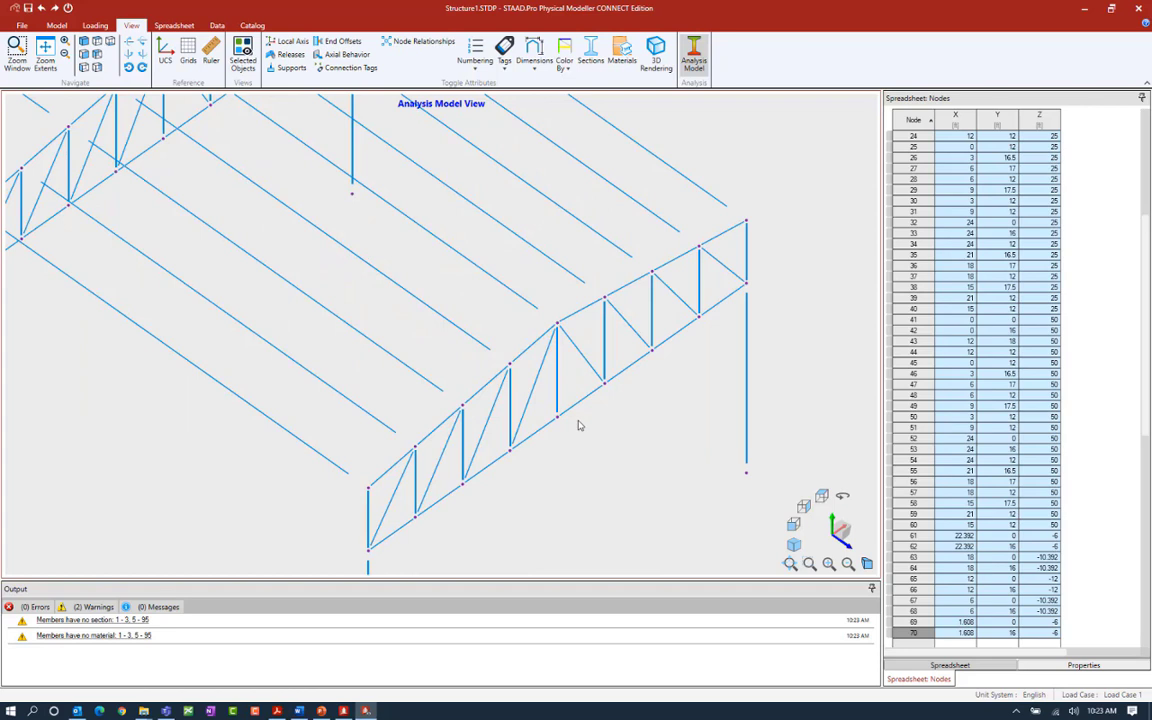
scroll(580, 428, "up", 2)
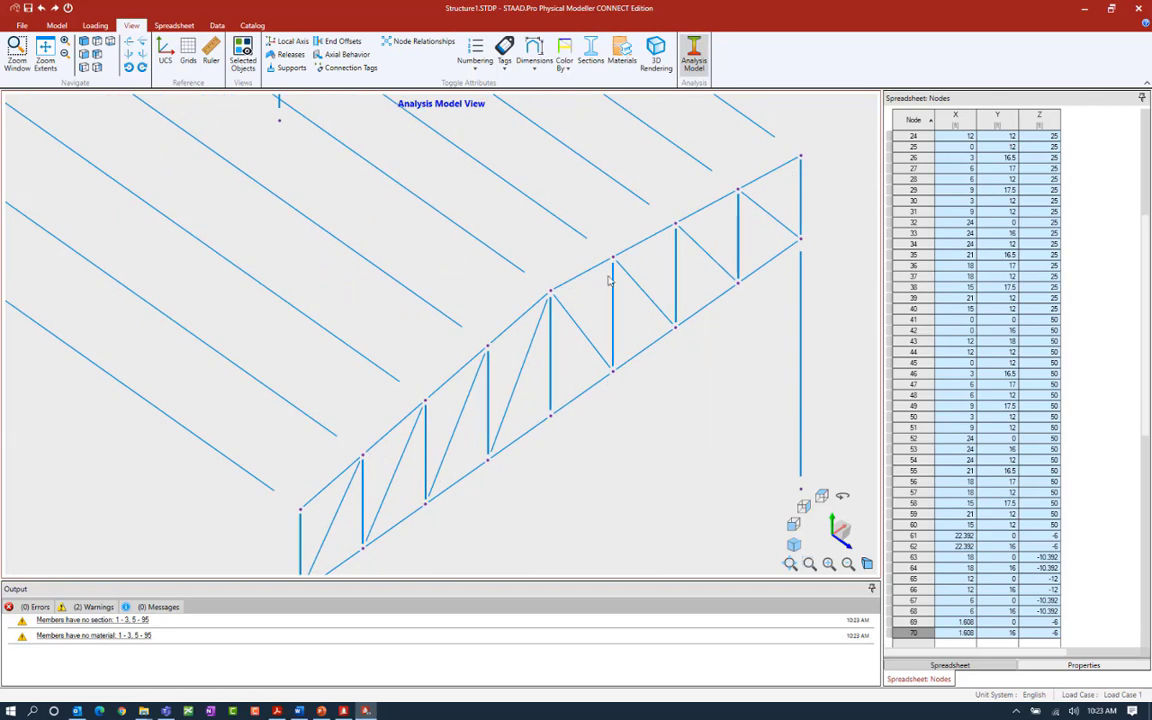
left_click(793, 546)
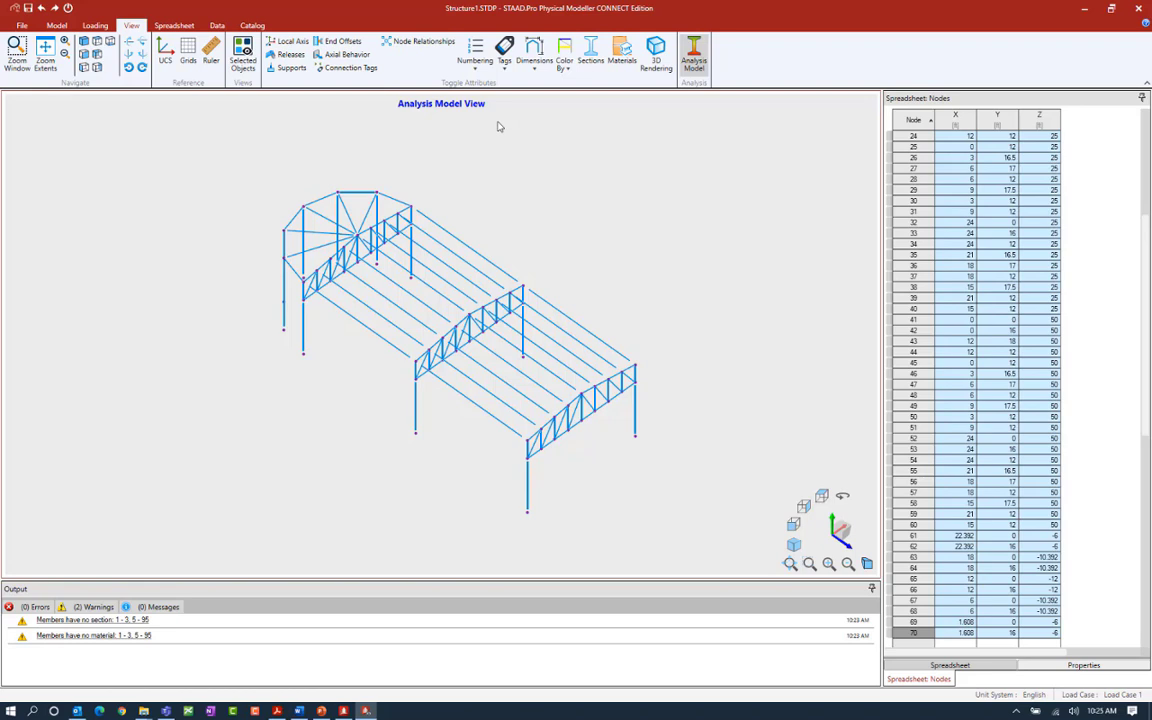
left_click(694, 55)
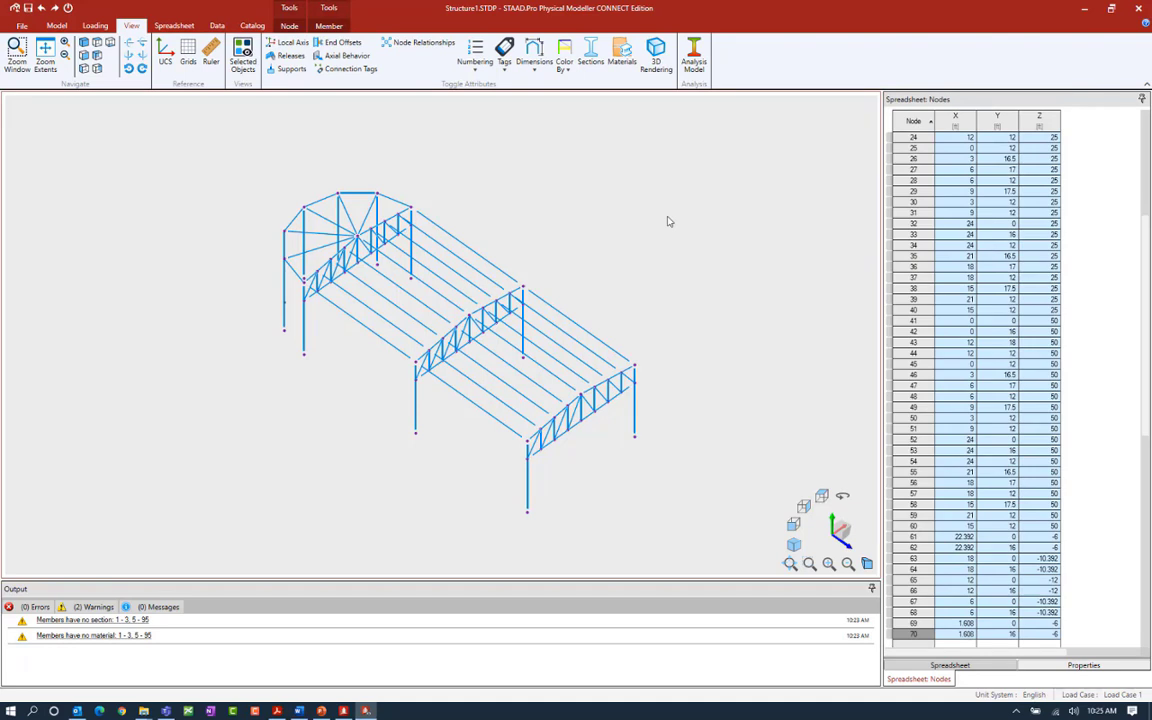
key("alt+Tab")
- Run Analytical Modeling from the Model tab, saving first and closing the Physical Modeller afterward
left_click(56, 25)
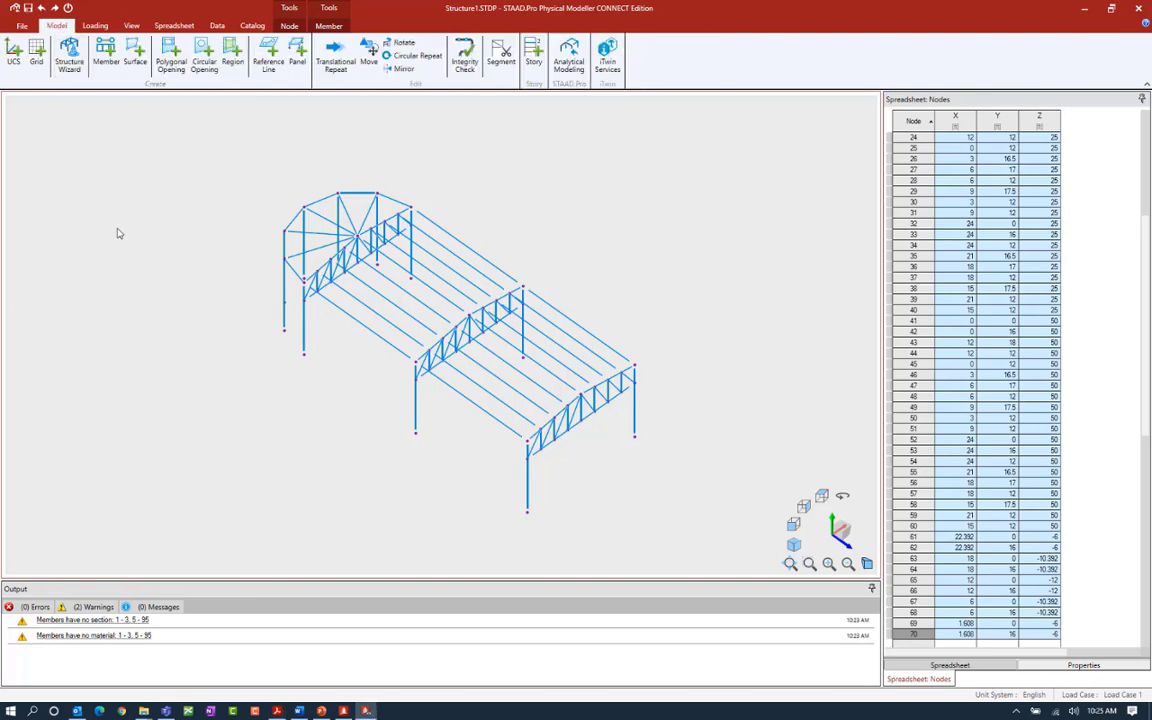
left_click(570, 58)
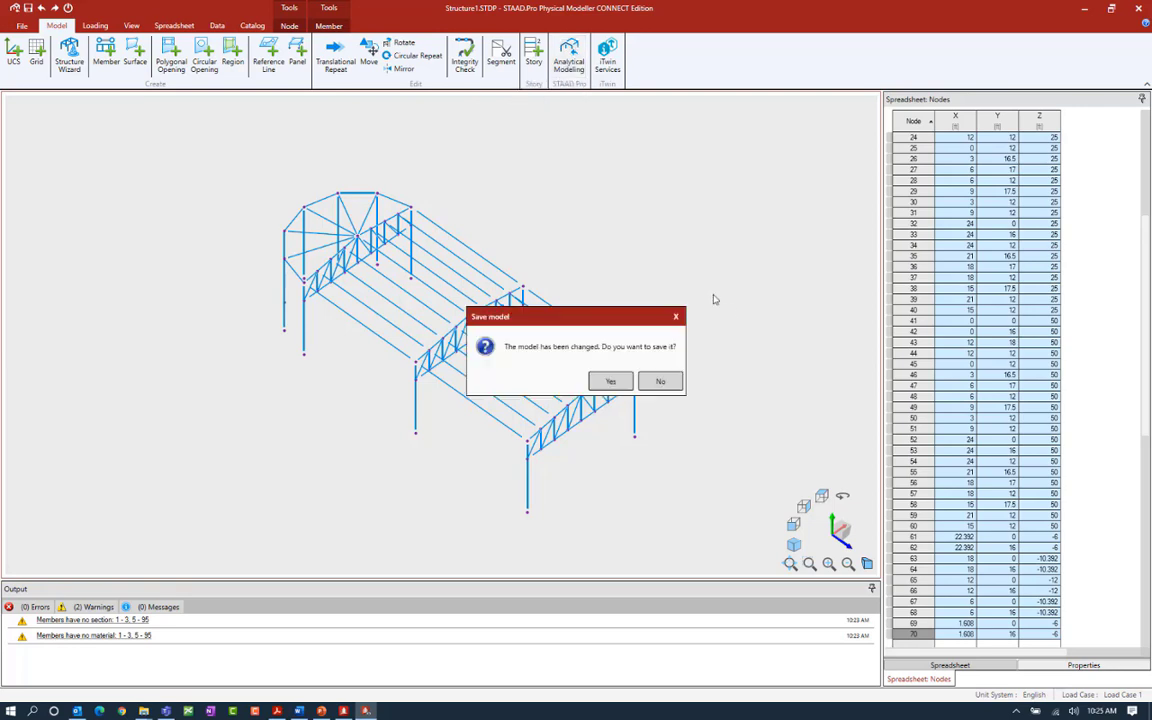
left_click(611, 382)
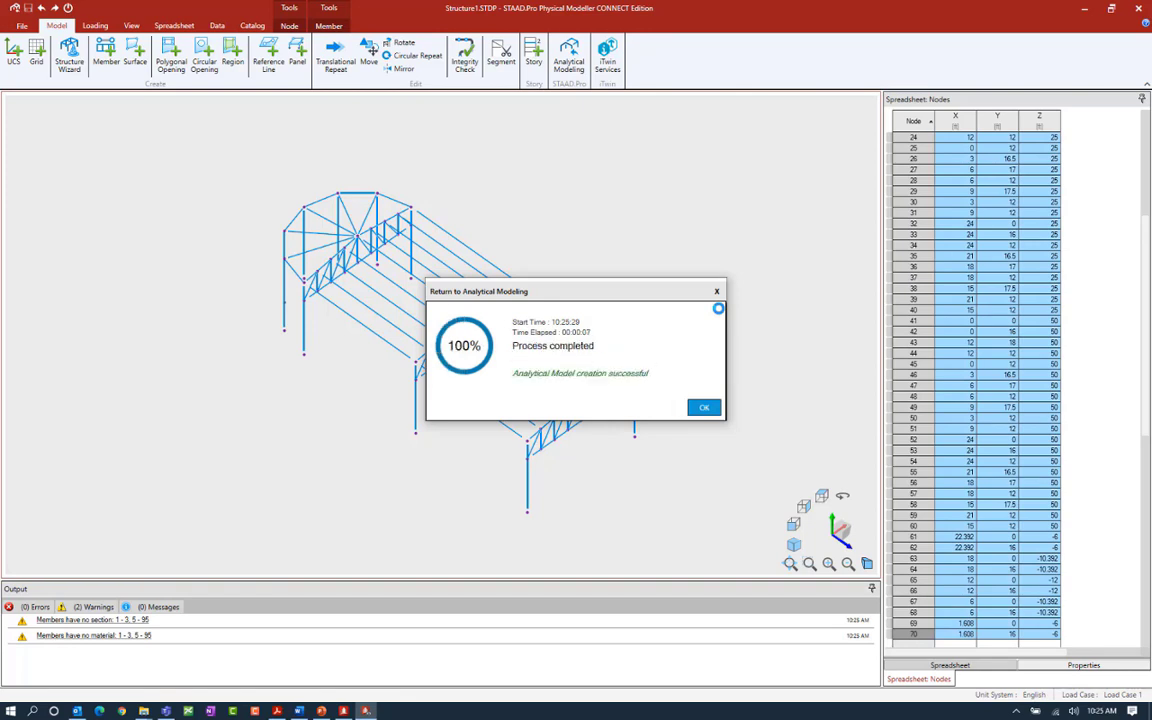
left_click(701, 407)
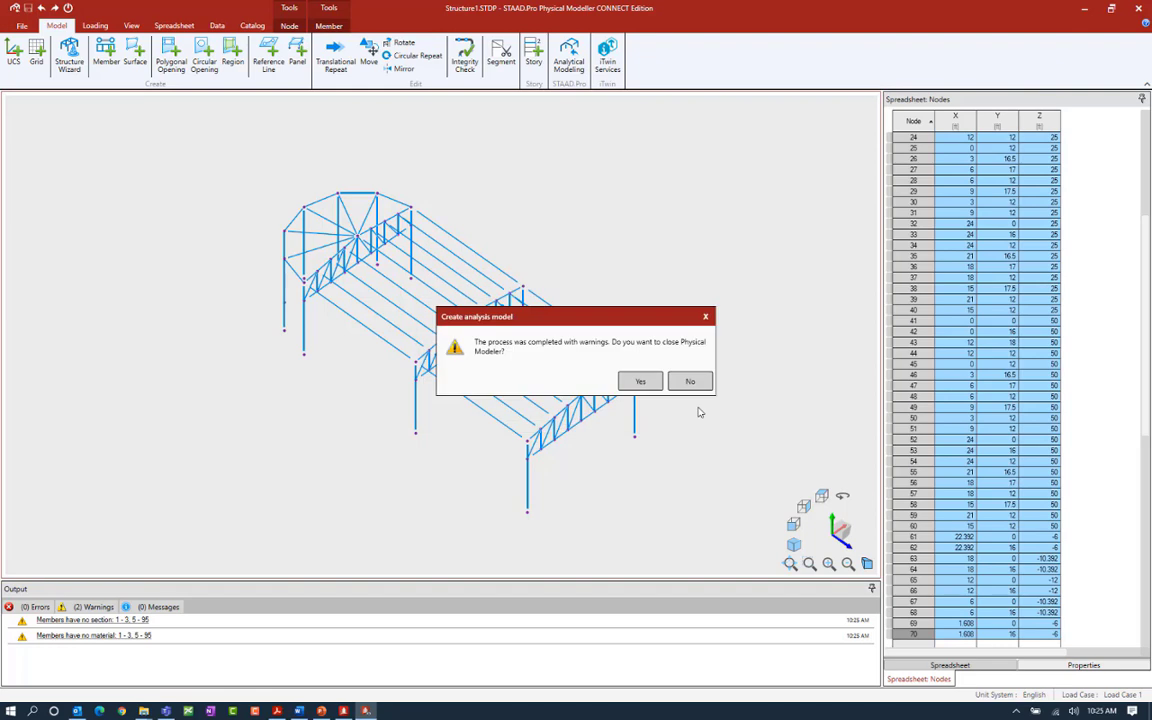
left_click(640, 382)
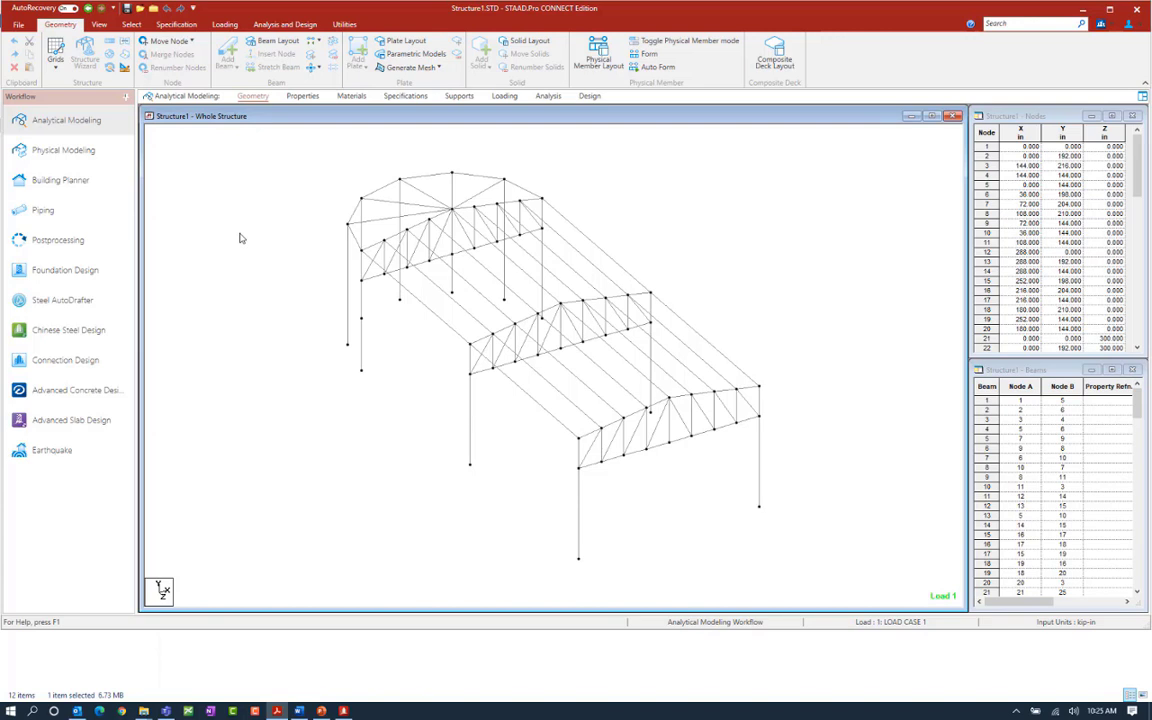
left_click(1012, 118)
left_click(999, 369)
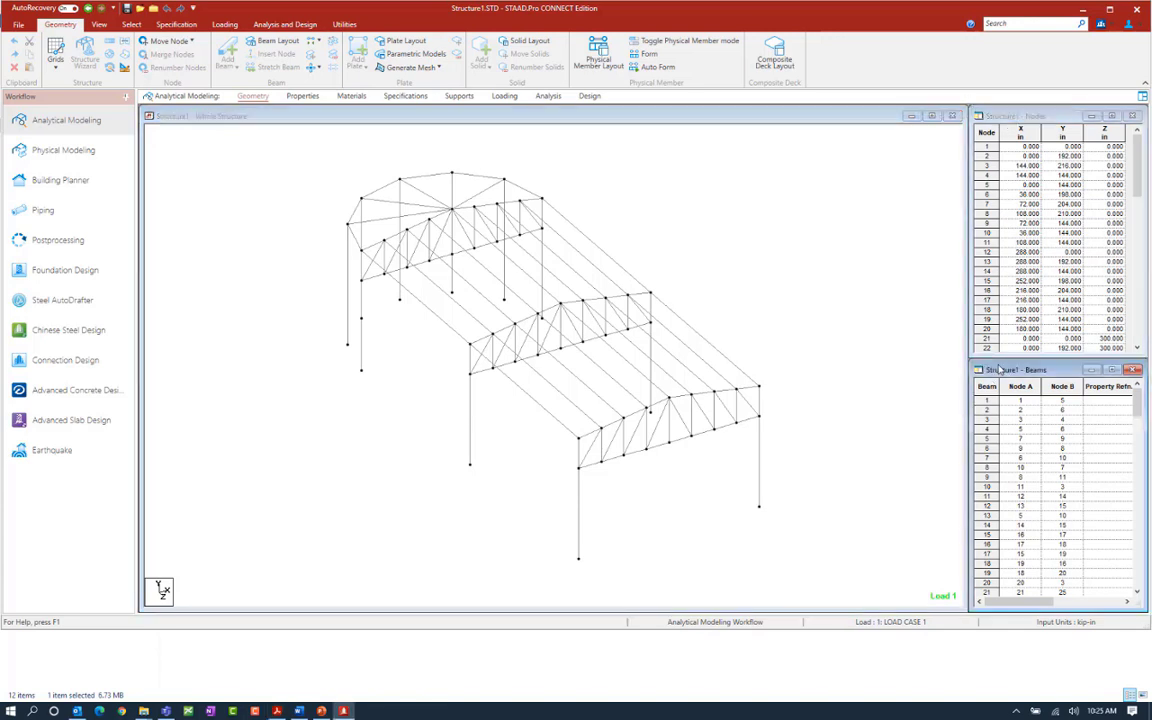
left_click(815, 305)
left_click(345, 24)
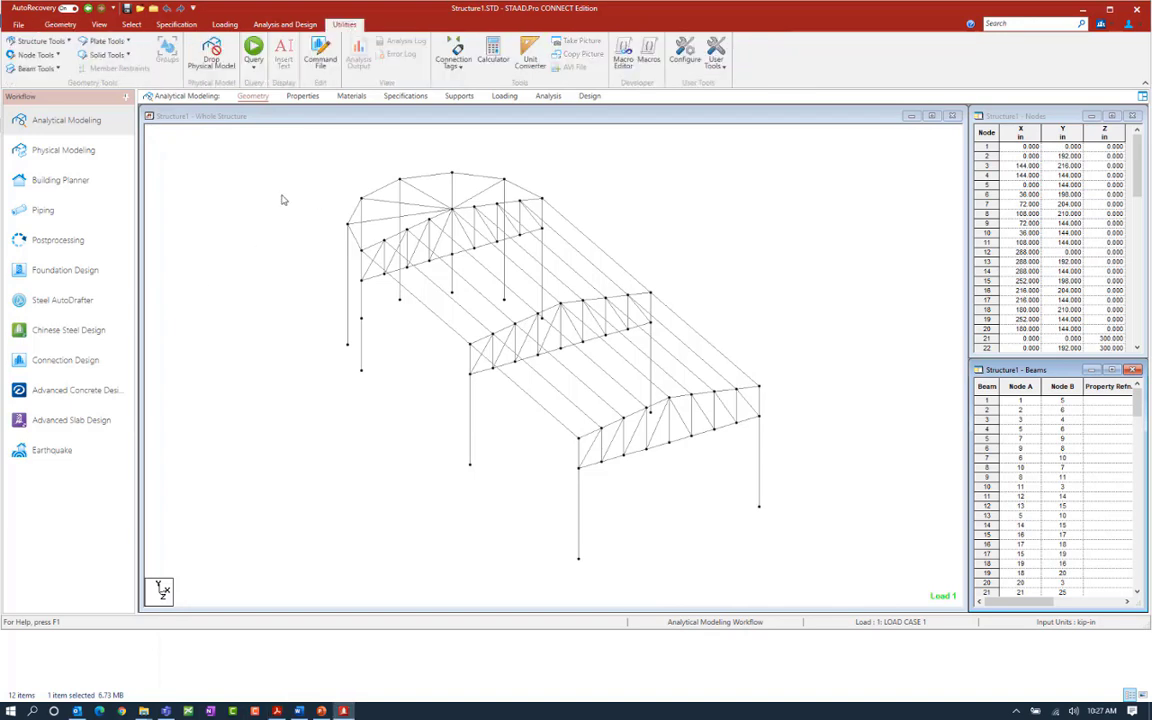
left_click(321, 60)
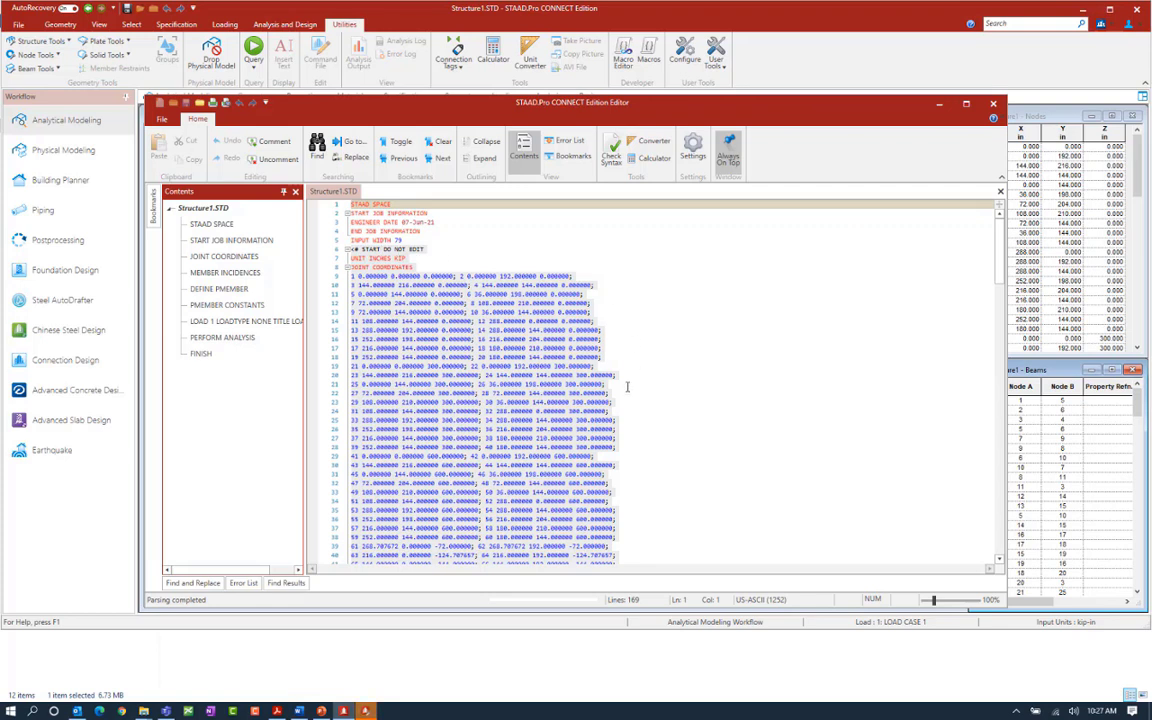
scroll(631, 394, "down", 4)
scroll(631, 394, "down", 20)
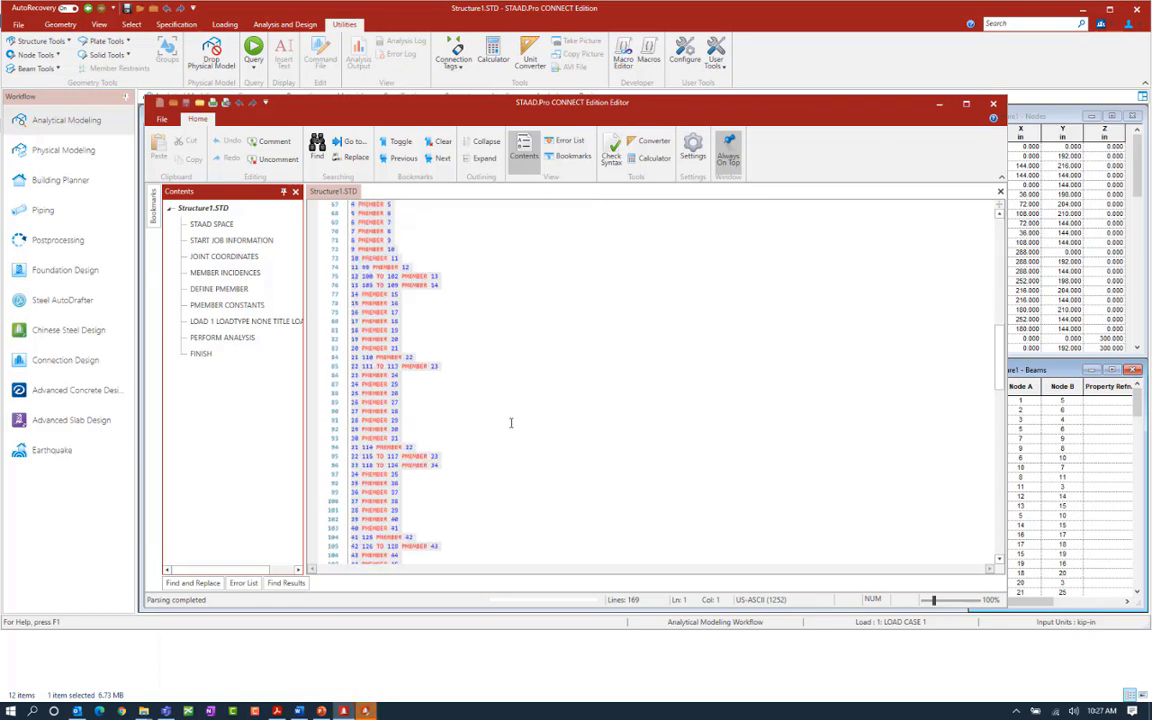
scroll(489, 440, "down", 20)
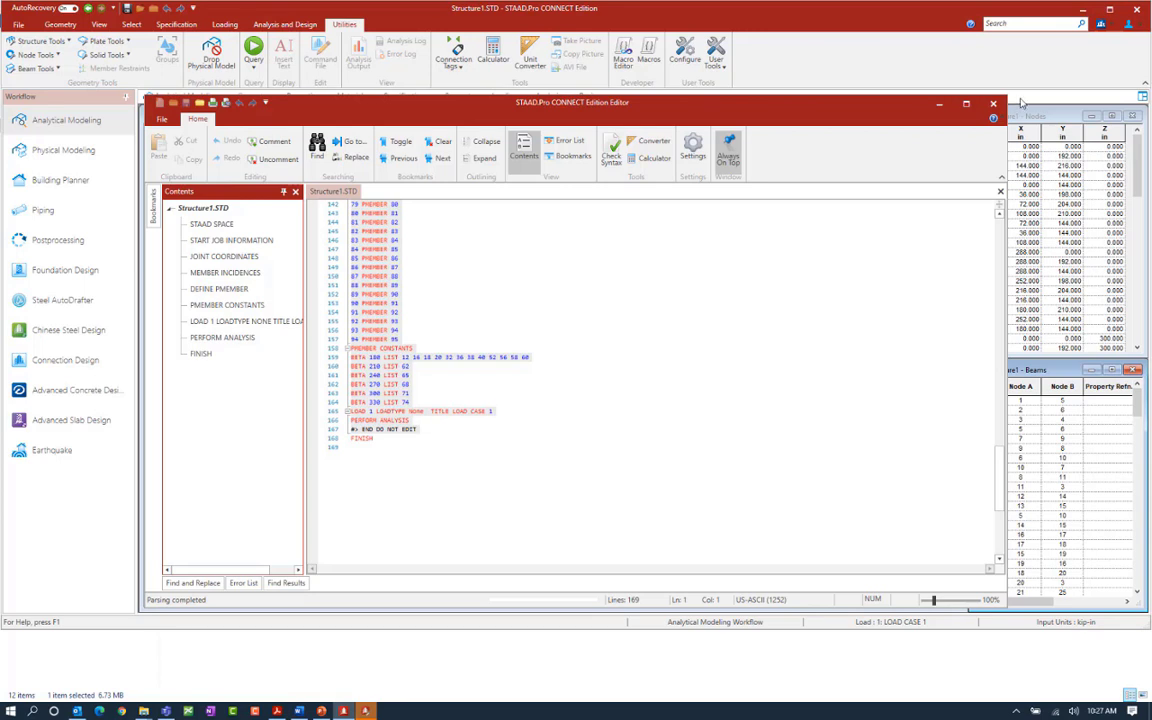
key("alt+F4")
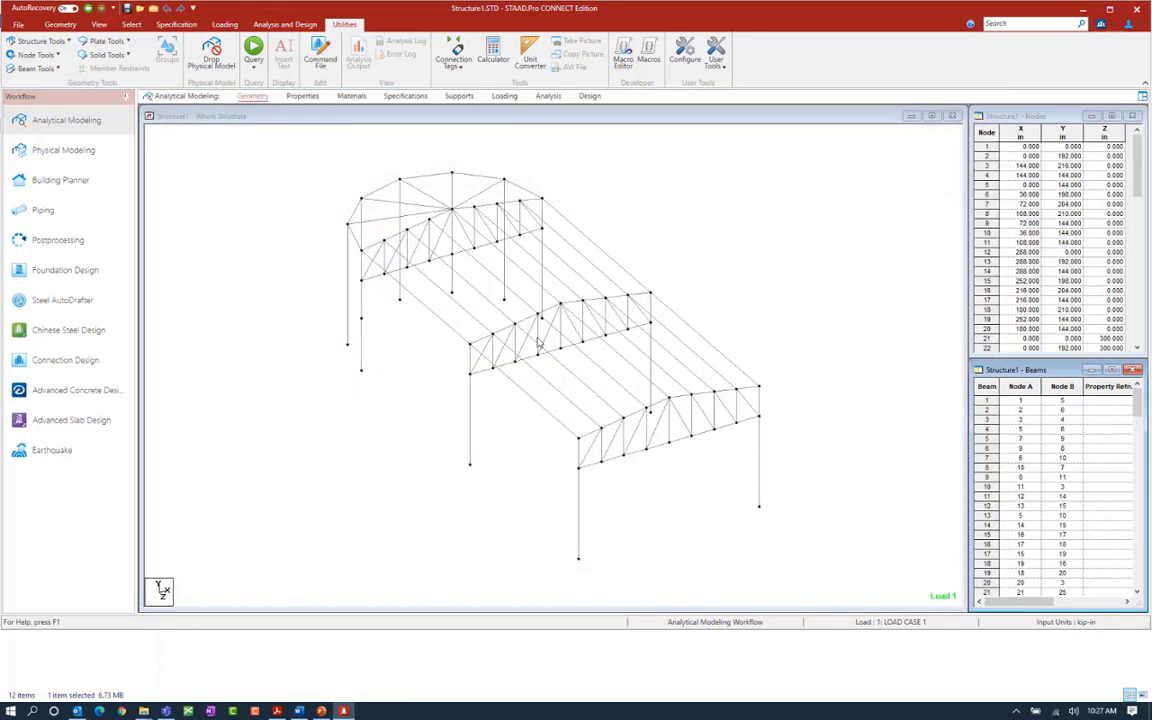
- Show the whole-structure Steel Design panel with AISC 360-16, then switch to Utilities
left_click(589, 98)
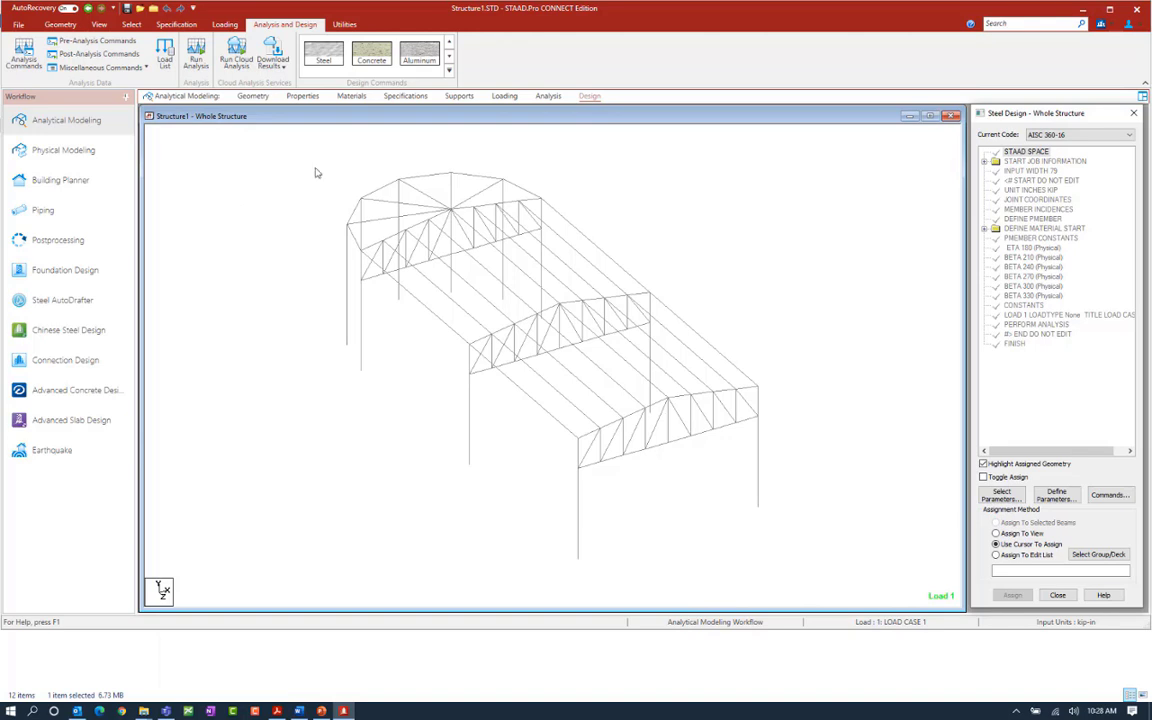
left_click(344, 24)
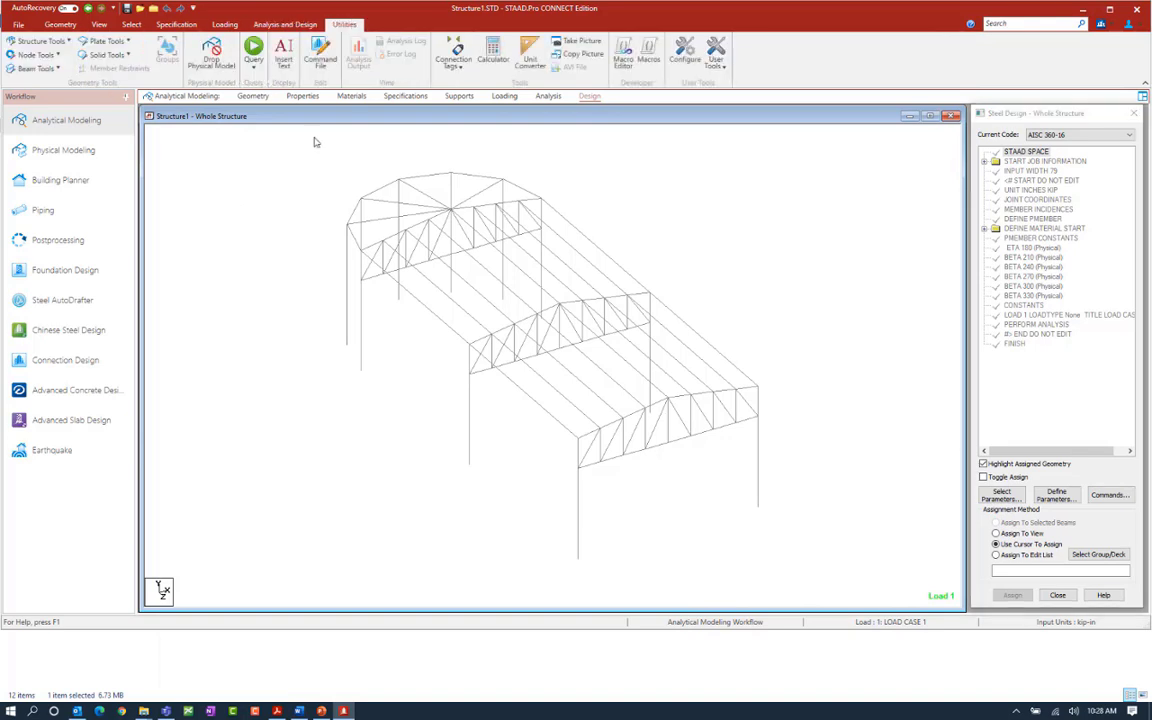